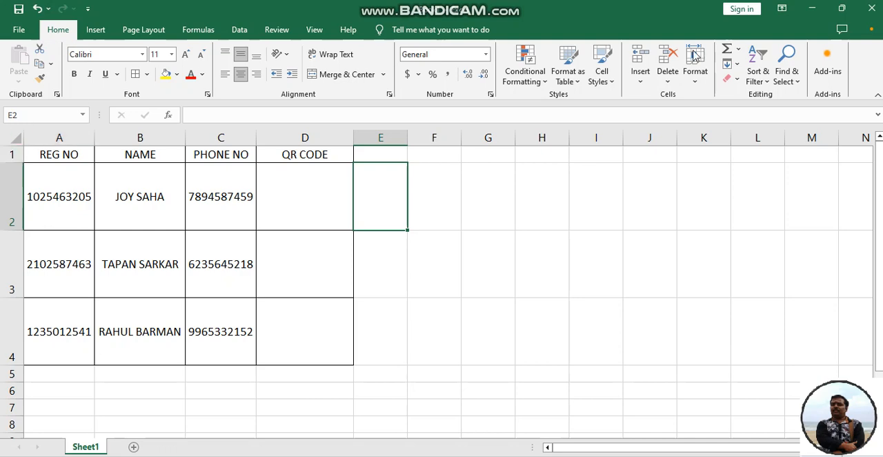
Open the Office Add-ins store from the workbook
left_click(828, 65)
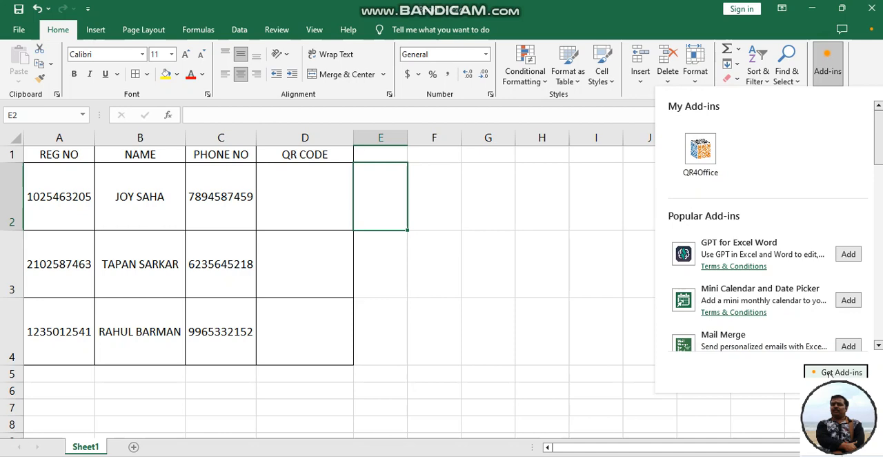
left_click(827, 373)
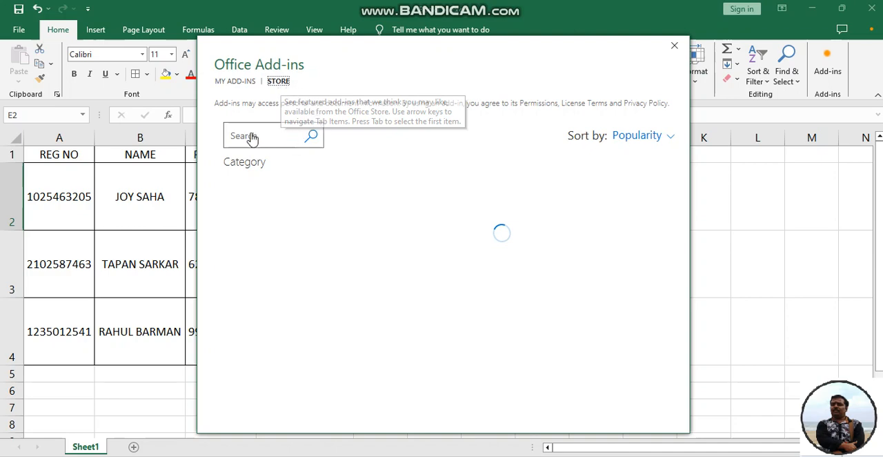
left_click(279, 81)
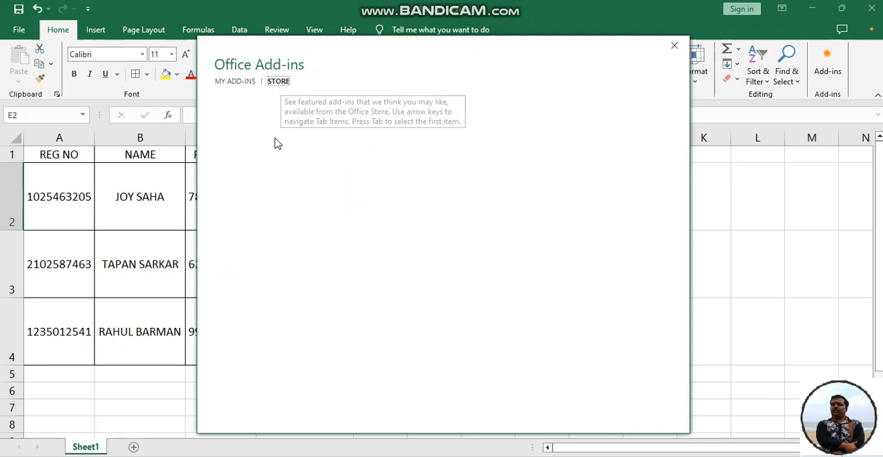
left_click(278, 81)
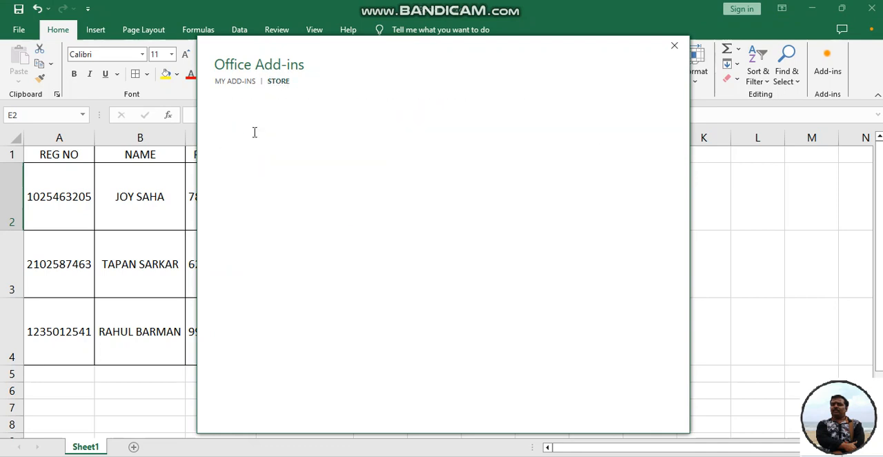
Search the store for QR4OFFICE and add the QR4Office add-in, accepting its license terms and privacy policy
left_click(260, 136)
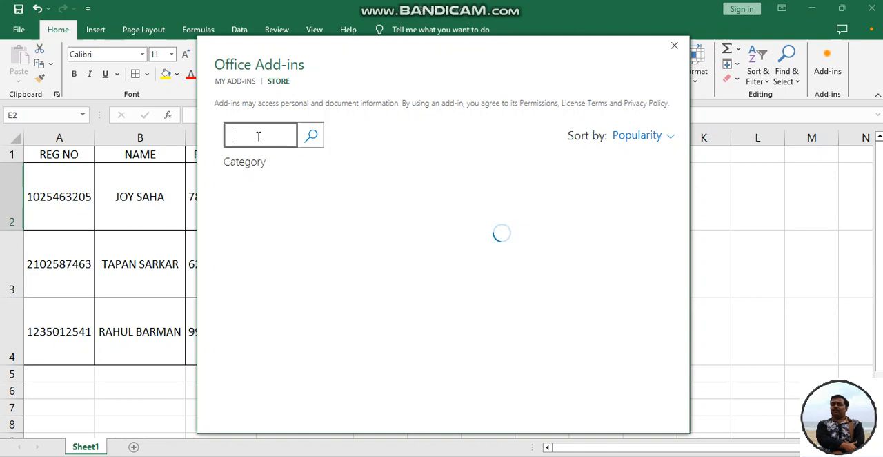
type("QR")
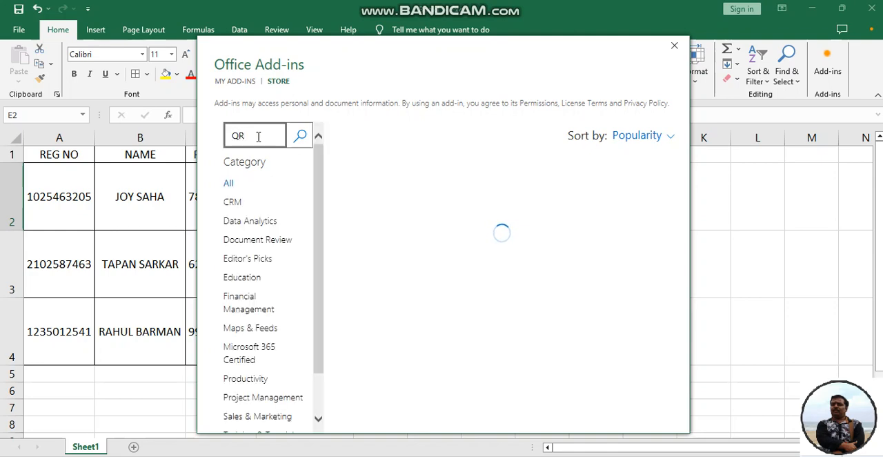
type("4O")
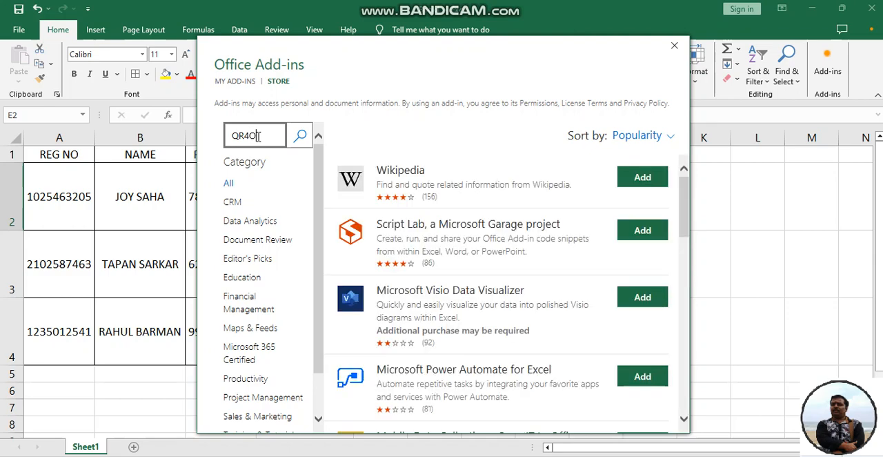
type("FFICE")
left_click(300, 140)
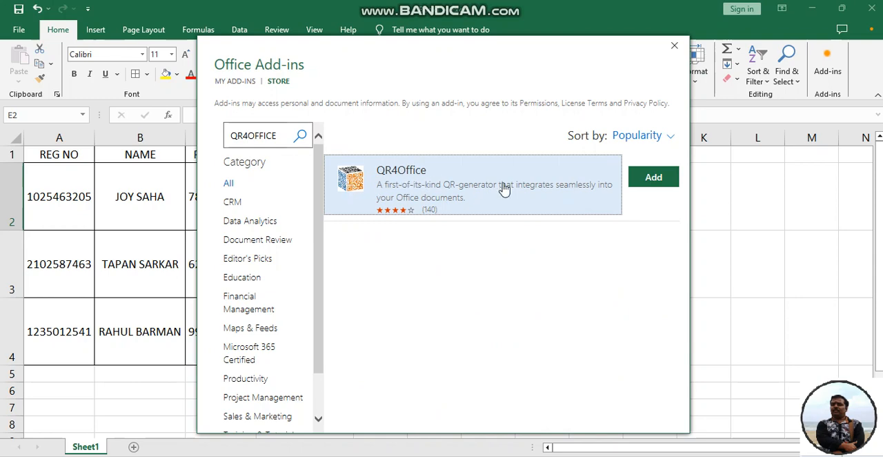
left_click(653, 178)
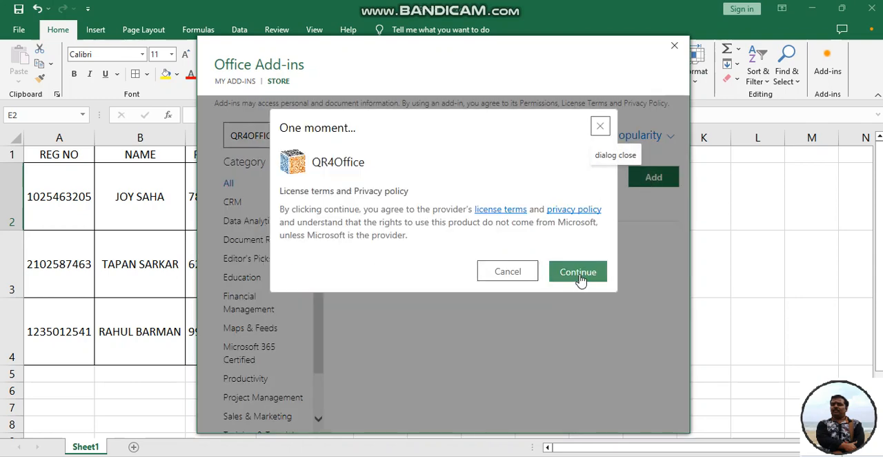
left_click(580, 282)
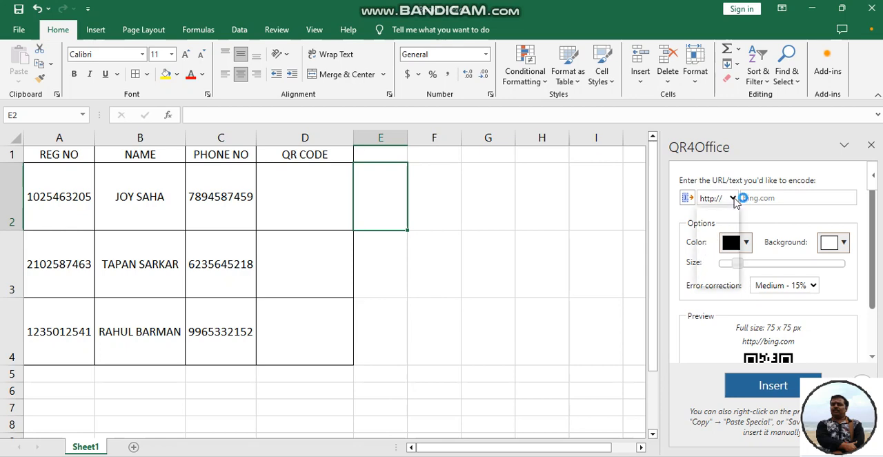
Set the QR4Office content type to custom and paste the registration number copied from cell A2 as the text to encode
left_click(733, 199)
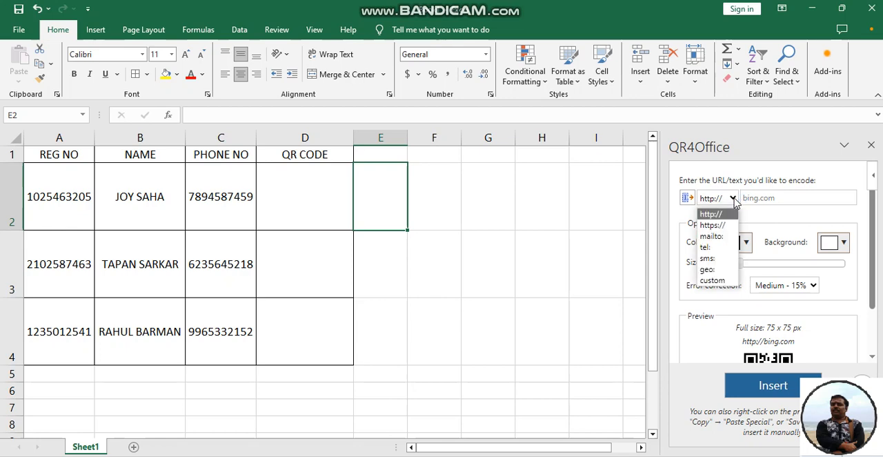
left_click(722, 281)
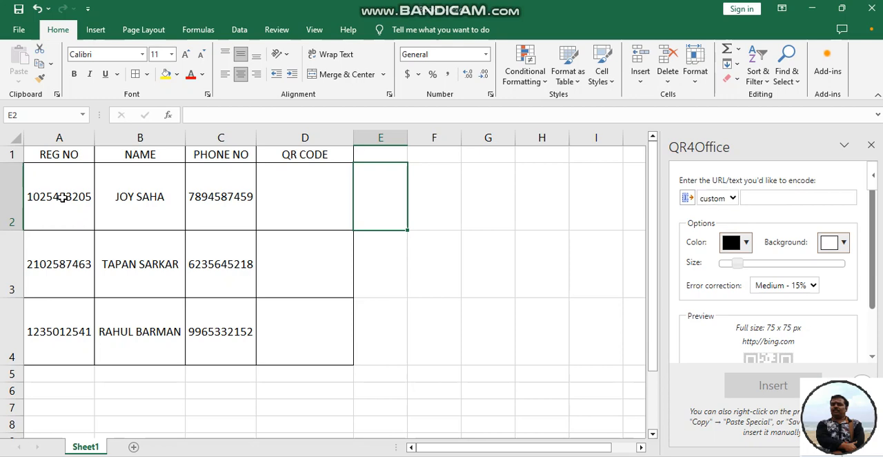
left_click(62, 198)
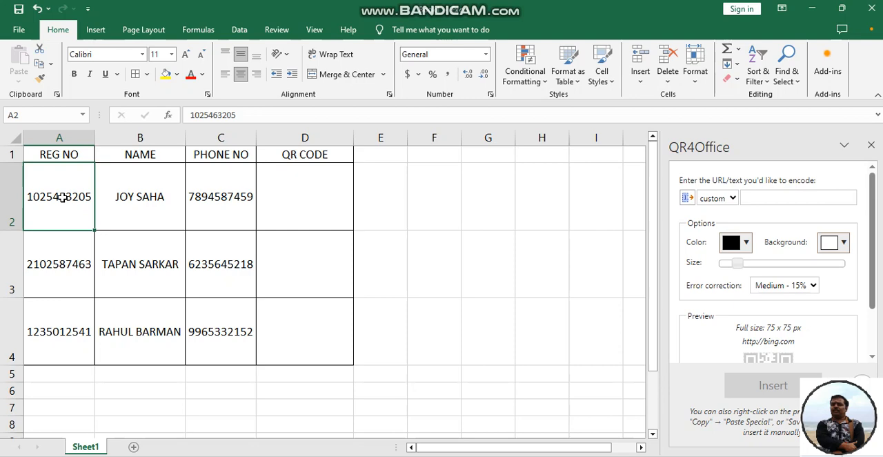
key("ctrl+c")
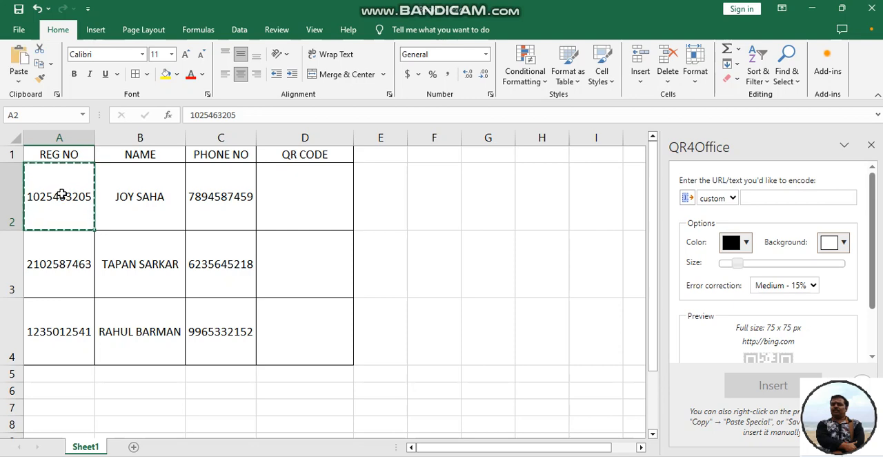
left_click(758, 196)
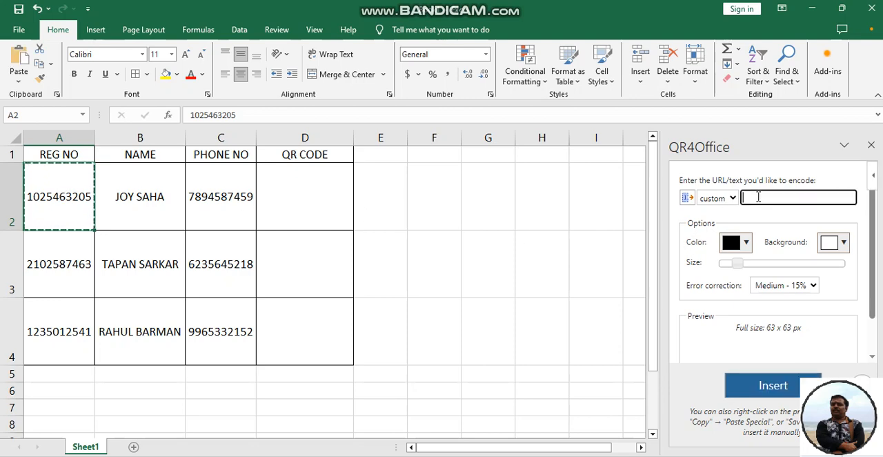
right_click(758, 197)
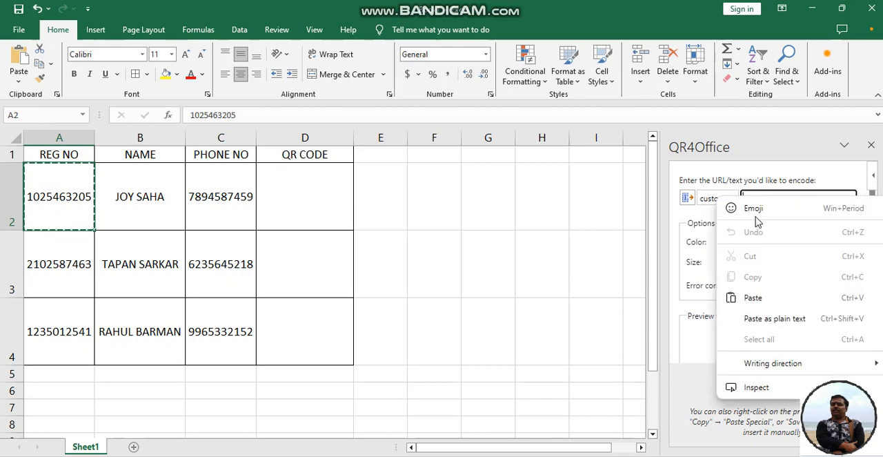
left_click(755, 297)
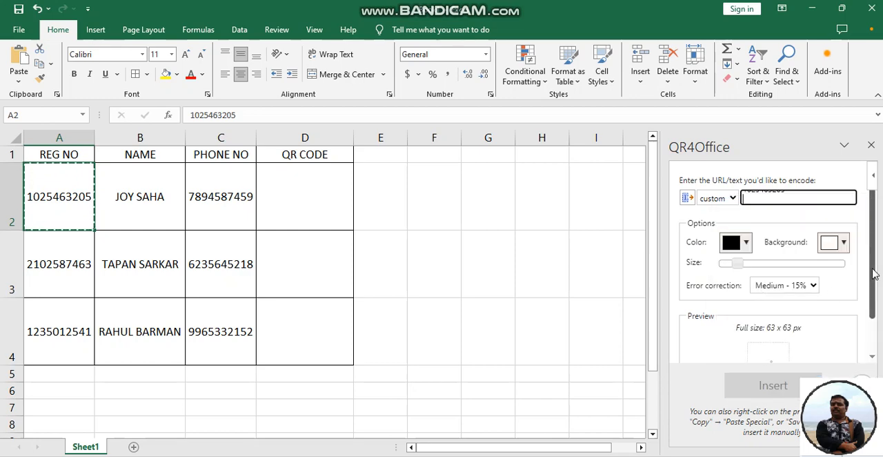
Set the QR code's error correction to High - 30%
scroll(873, 278, "down", 1)
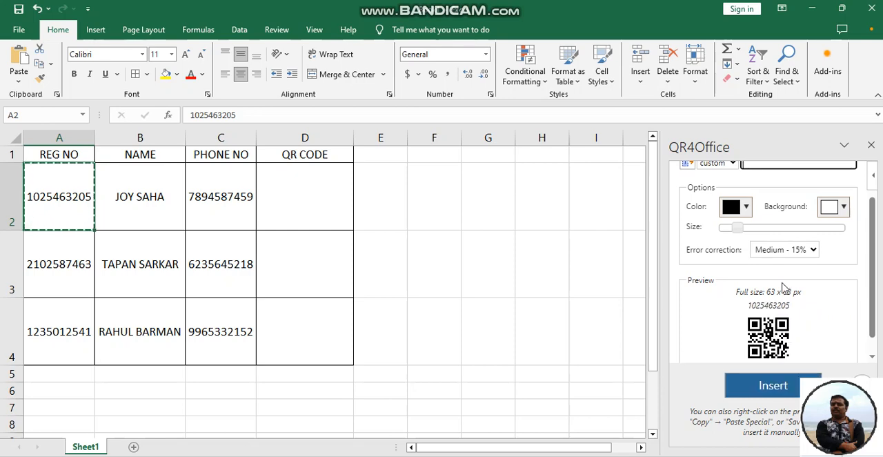
left_click(813, 251)
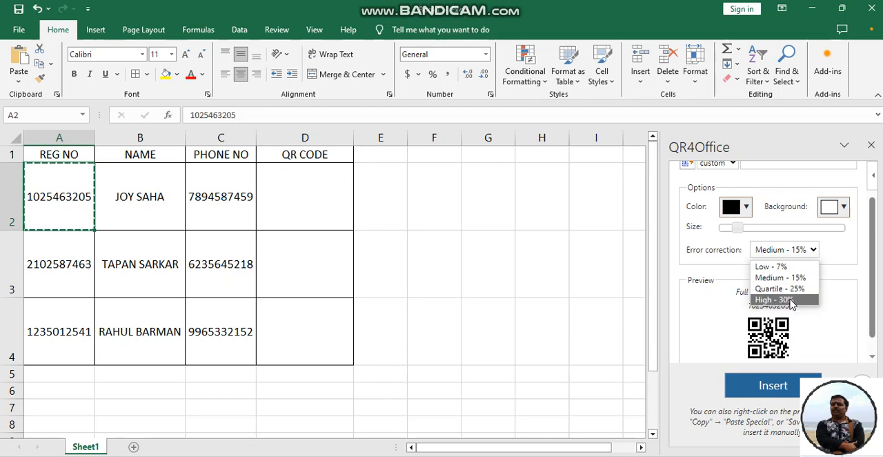
left_click(790, 301)
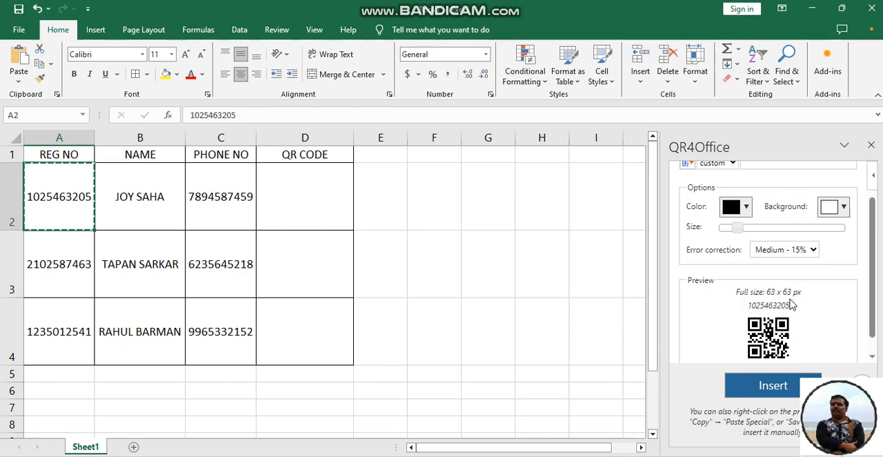
Insert the generated QR code into the sheet and move it into cell D2 of the QR CODE column
left_click(774, 386)
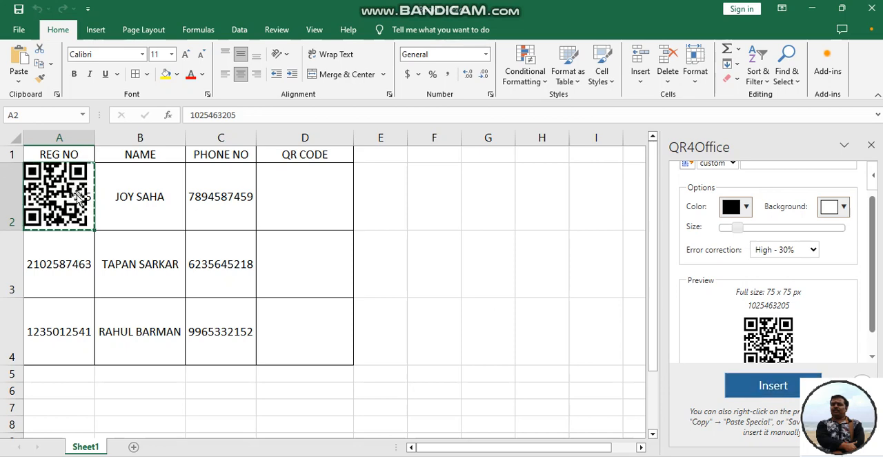
left_click_drag(60, 188, 307, 190)
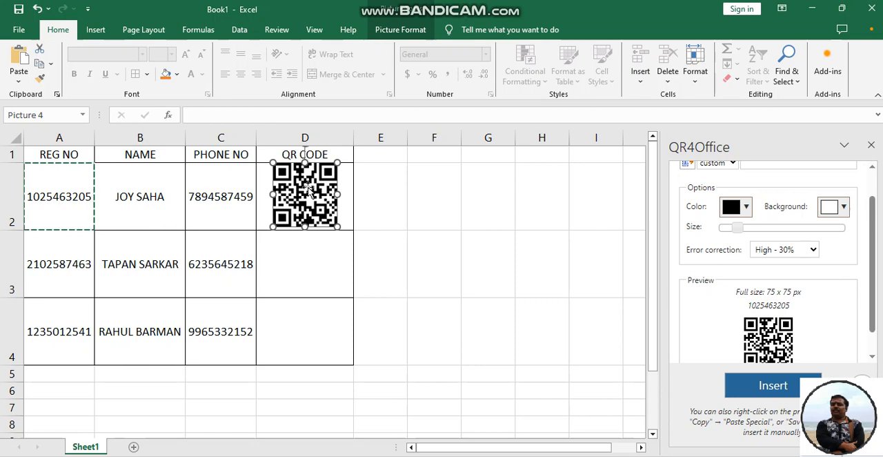
left_click(417, 217)
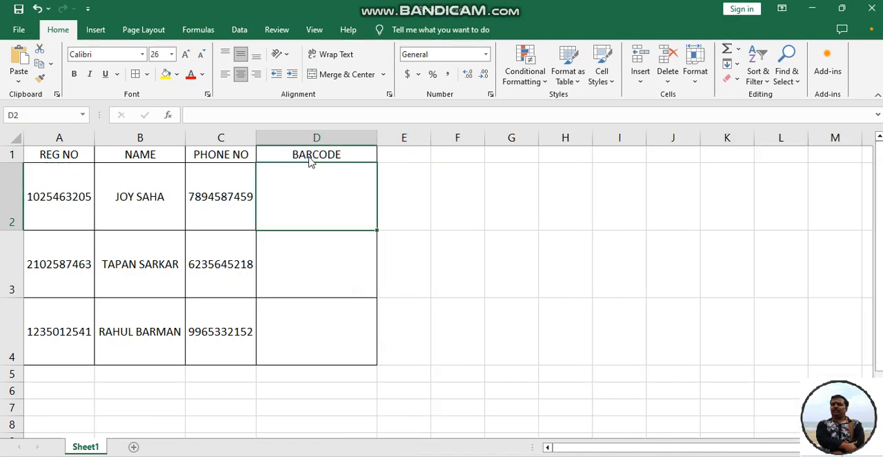
key("F12")
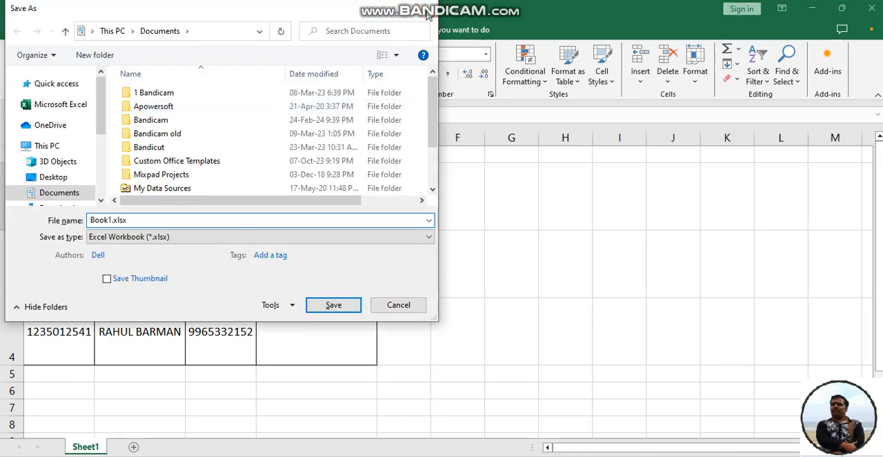
left_click(427, 14)
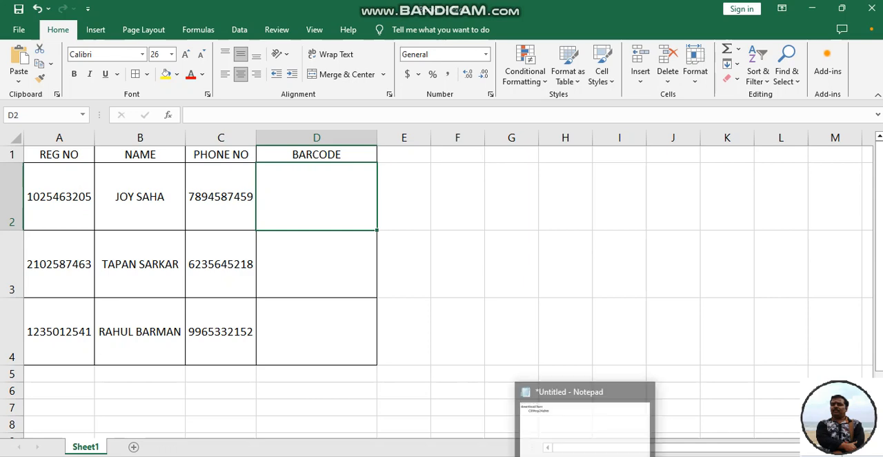
Switch to Notepad, highlight the font name C39hrp24dhtt in the download note, and return to the Excel workbook
left_click(585, 456)
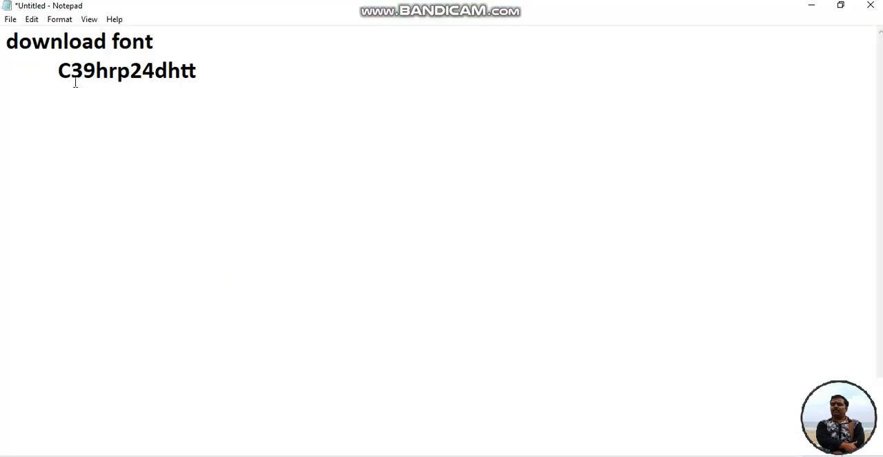
left_click_drag(54, 76, 211, 75)
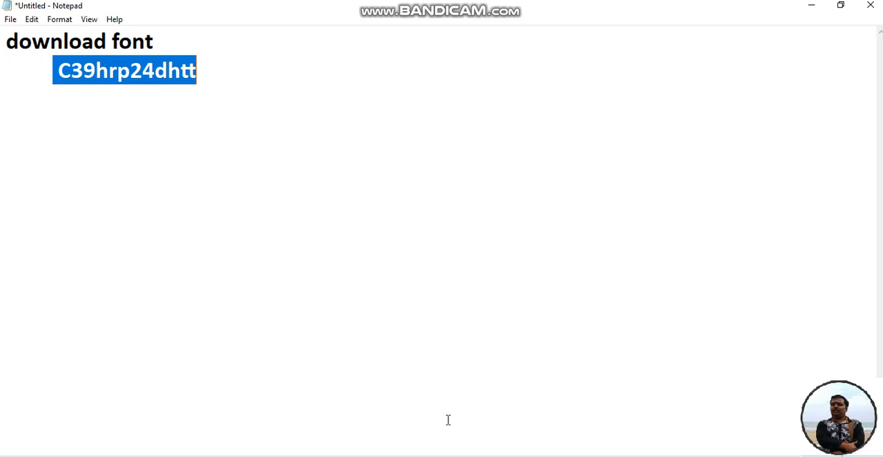
mouse_move(489, 456)
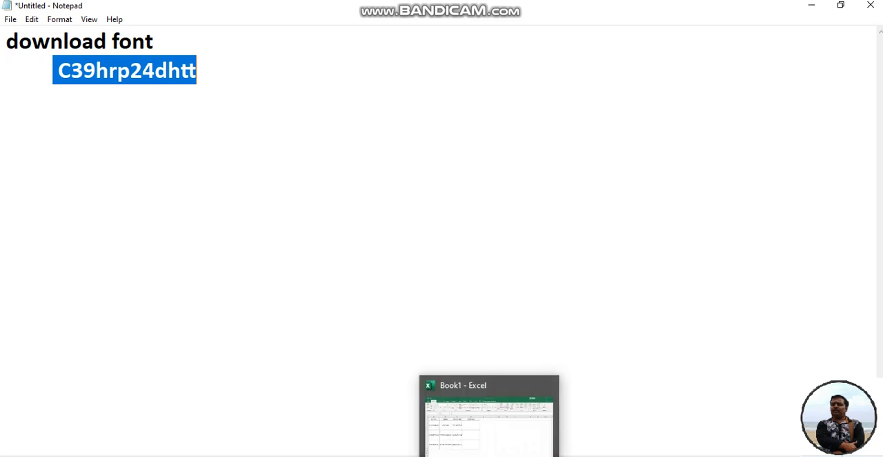
left_click(489, 456)
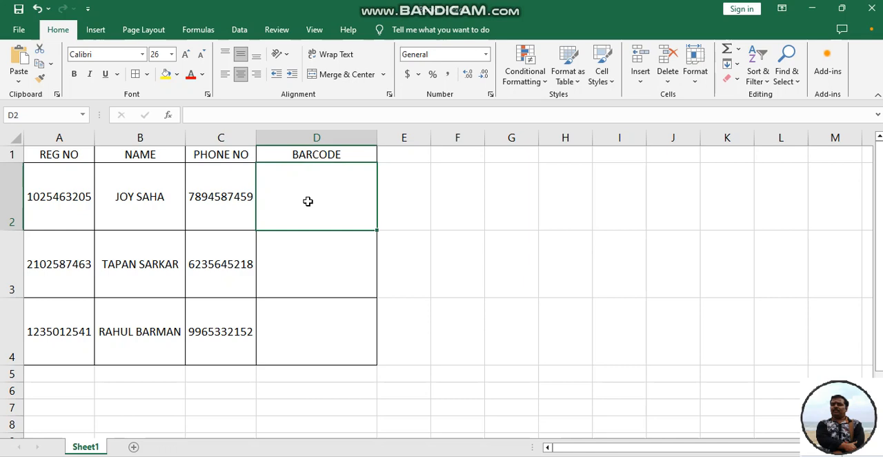
Enter the formula ="*"&A2&"*" in cell D2 of the BARCODE column and autofit column D to its content
type("=")
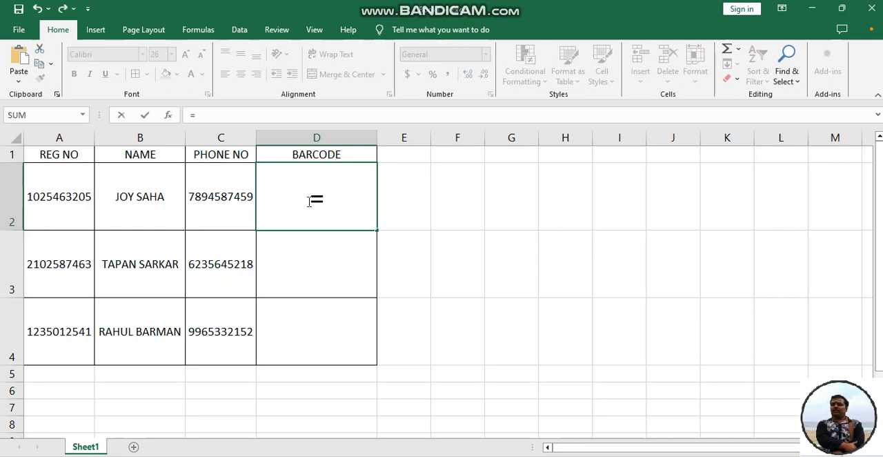
type("\"")
type("*")
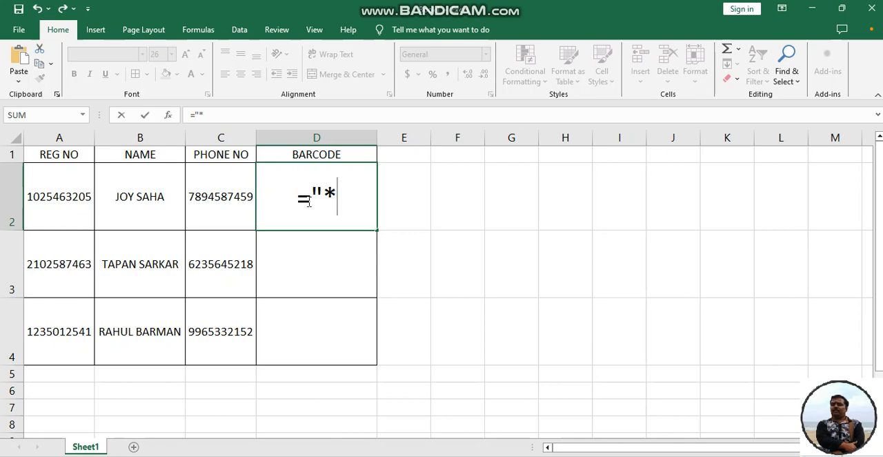
type("\"")
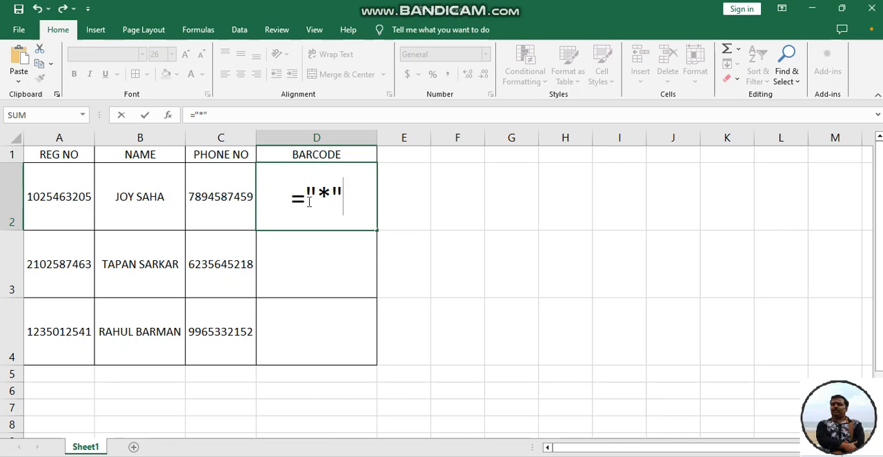
type("&")
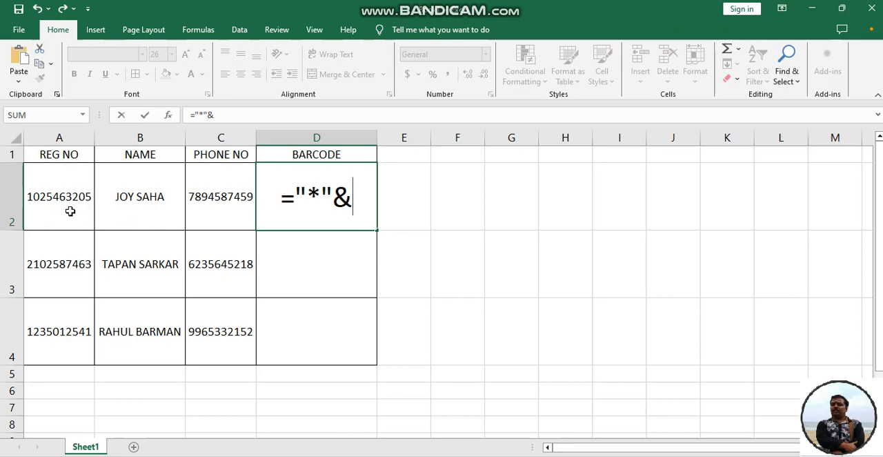
left_click(60, 192)
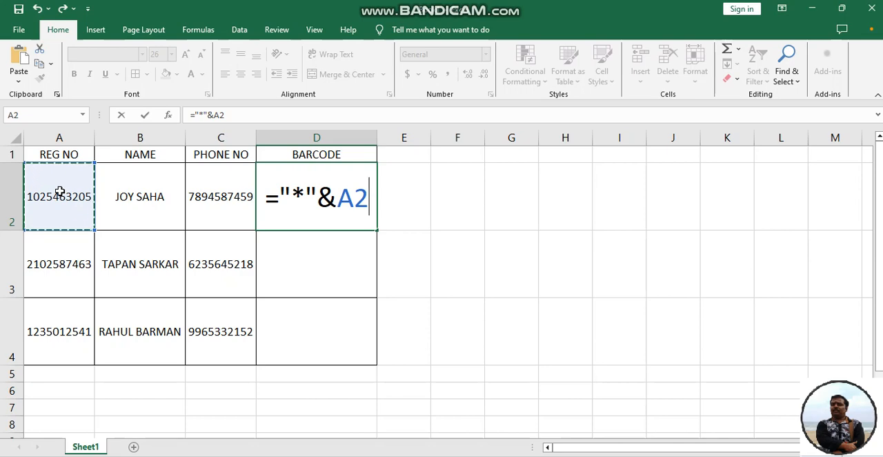
type("&")
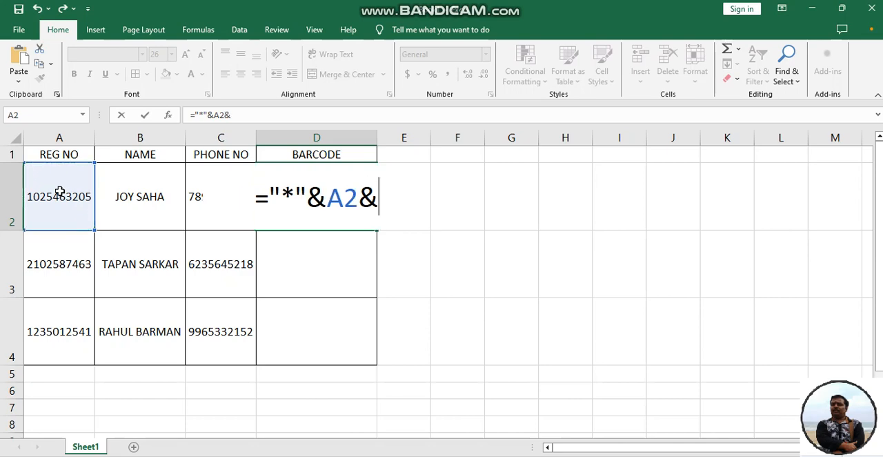
type("\"")
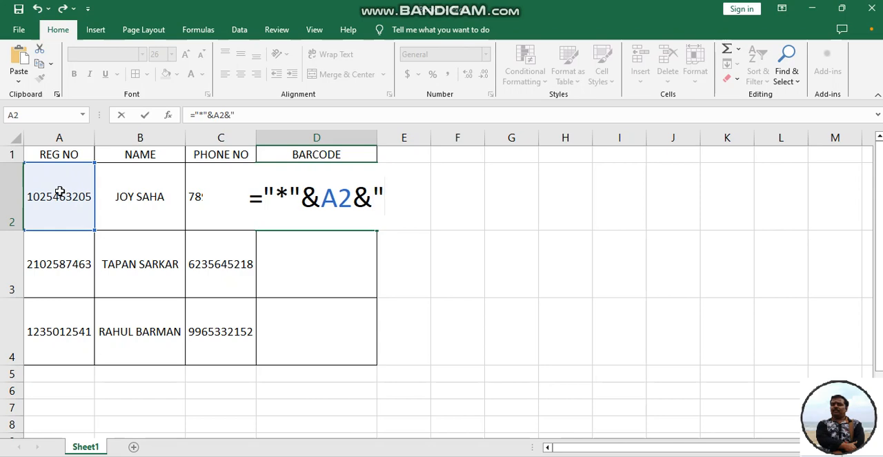
type("*")
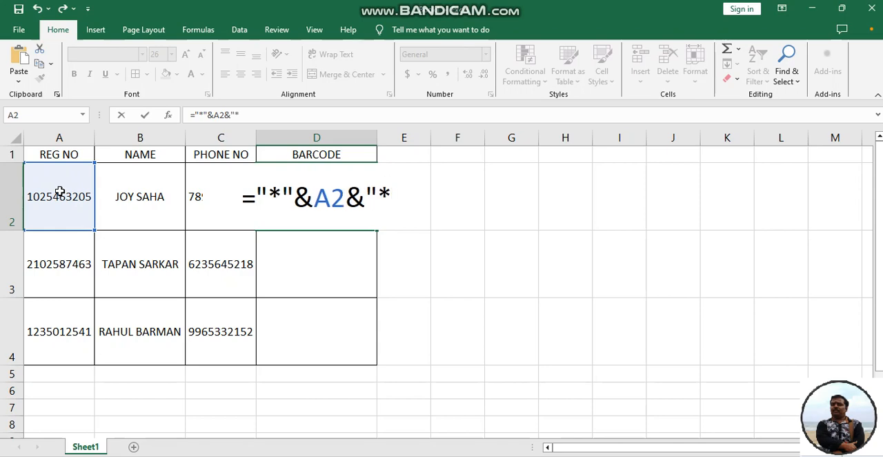
type("\"")
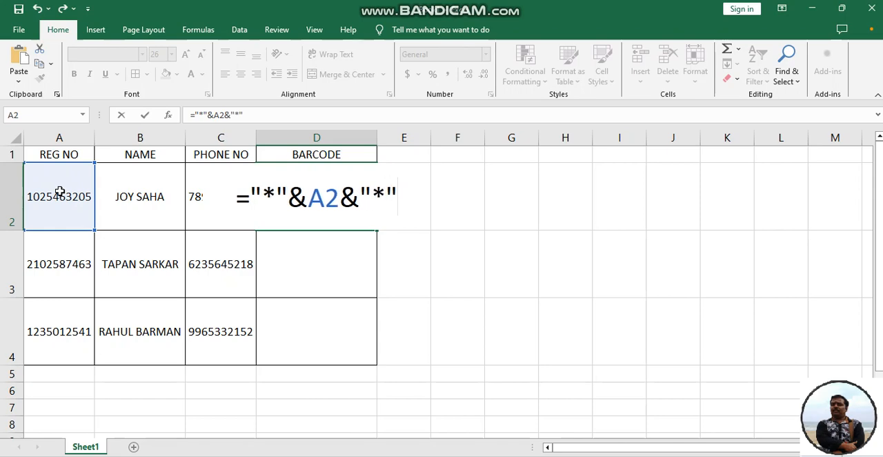
key("Return")
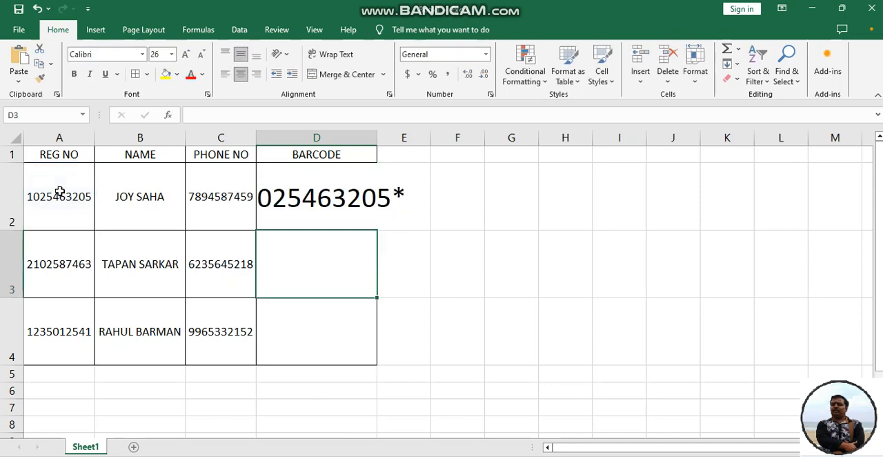
double_click(377, 138)
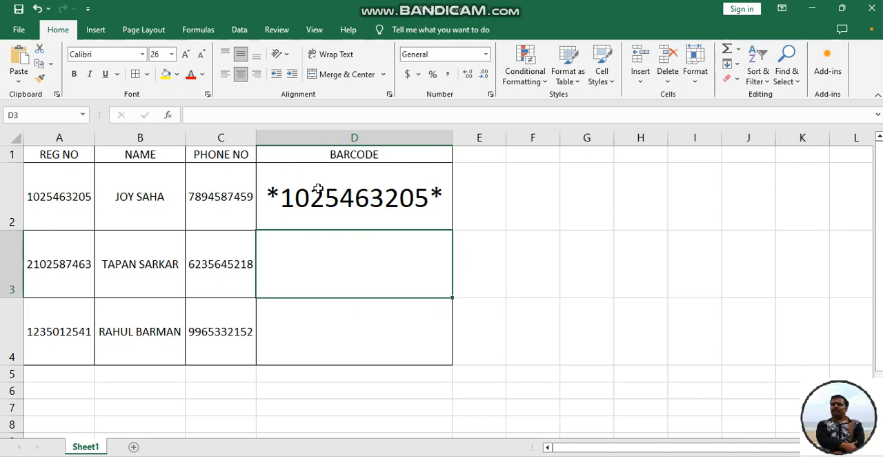
Apply the barcode font C39HrP24DhTt to the formula result in cell D2
left_click(339, 194)
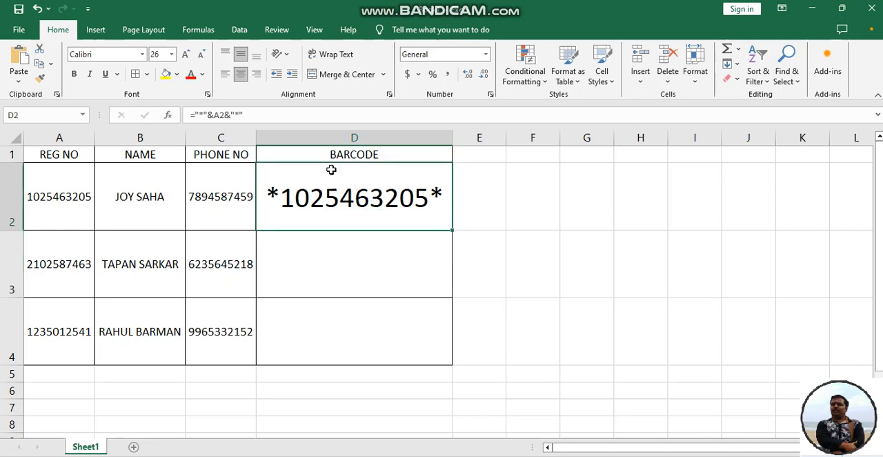
left_click(142, 55)
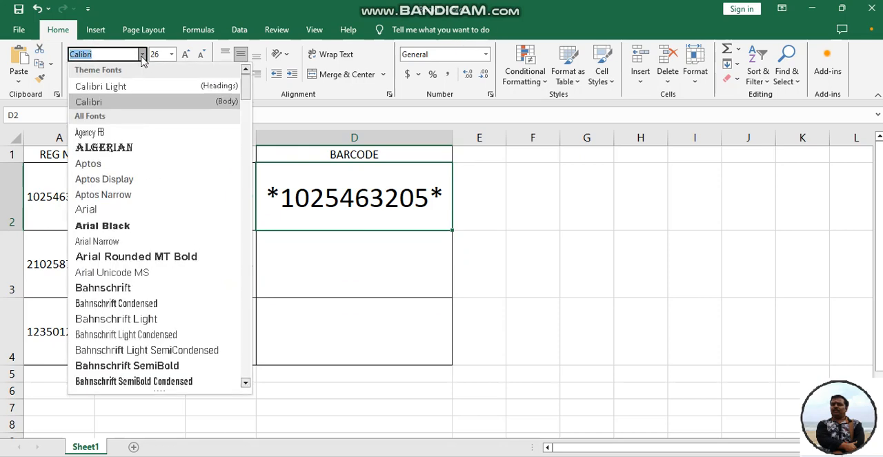
key("Up")
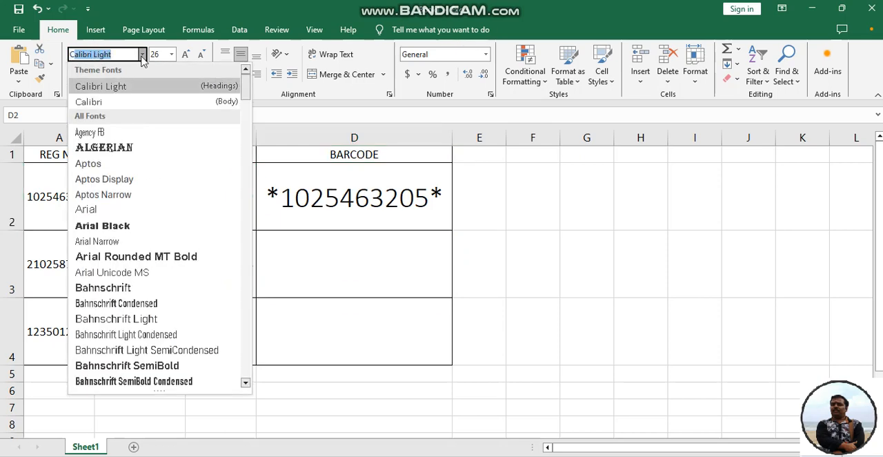
type("C39HrP24DhTt")
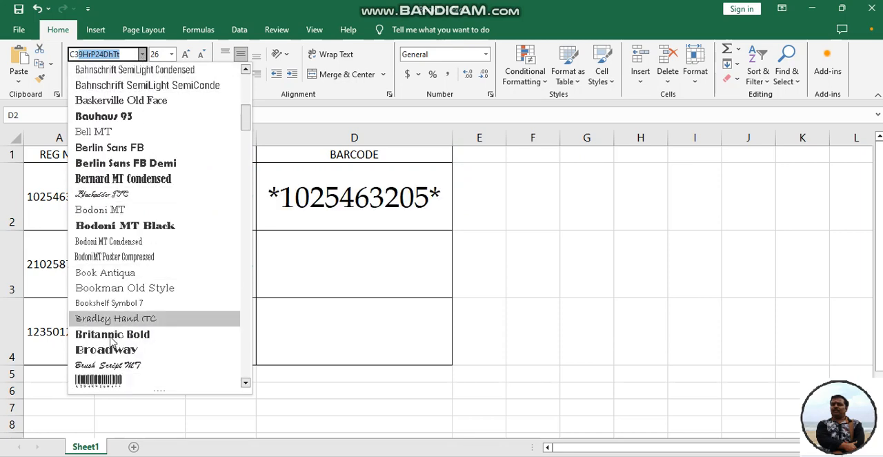
left_click(111, 385)
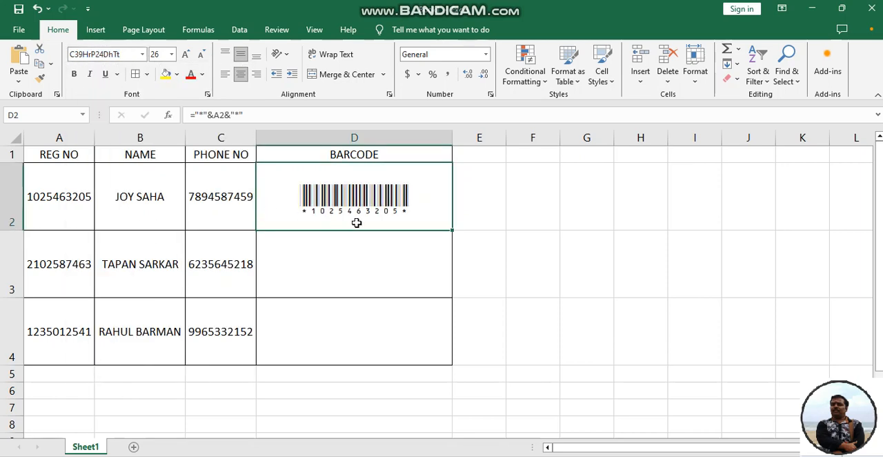
Autofit column D to the barcode and fill the formula from D2 down through D4
double_click(450, 139)
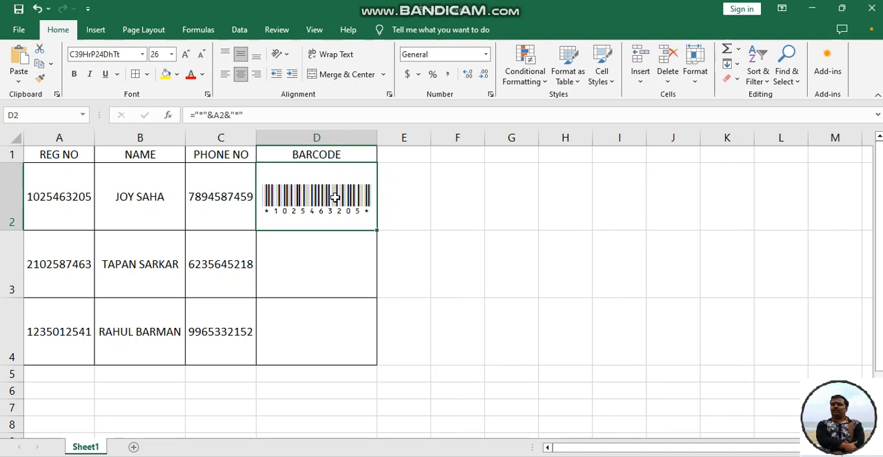
left_click_drag(374, 231, 369, 356)
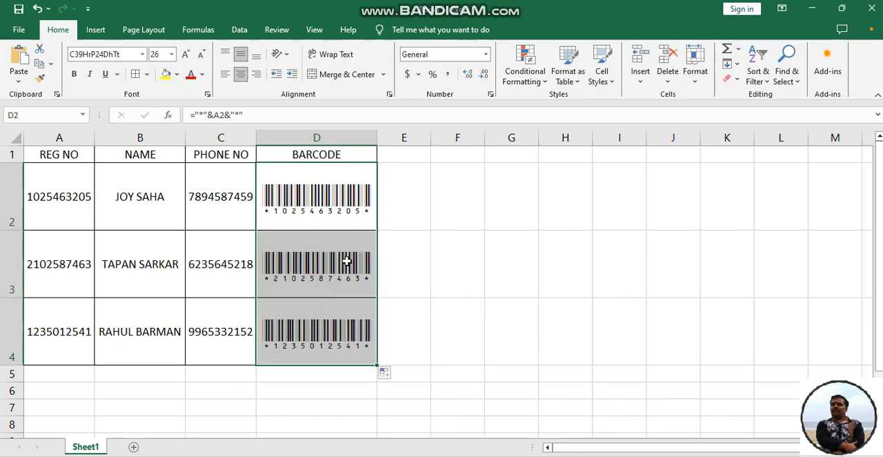